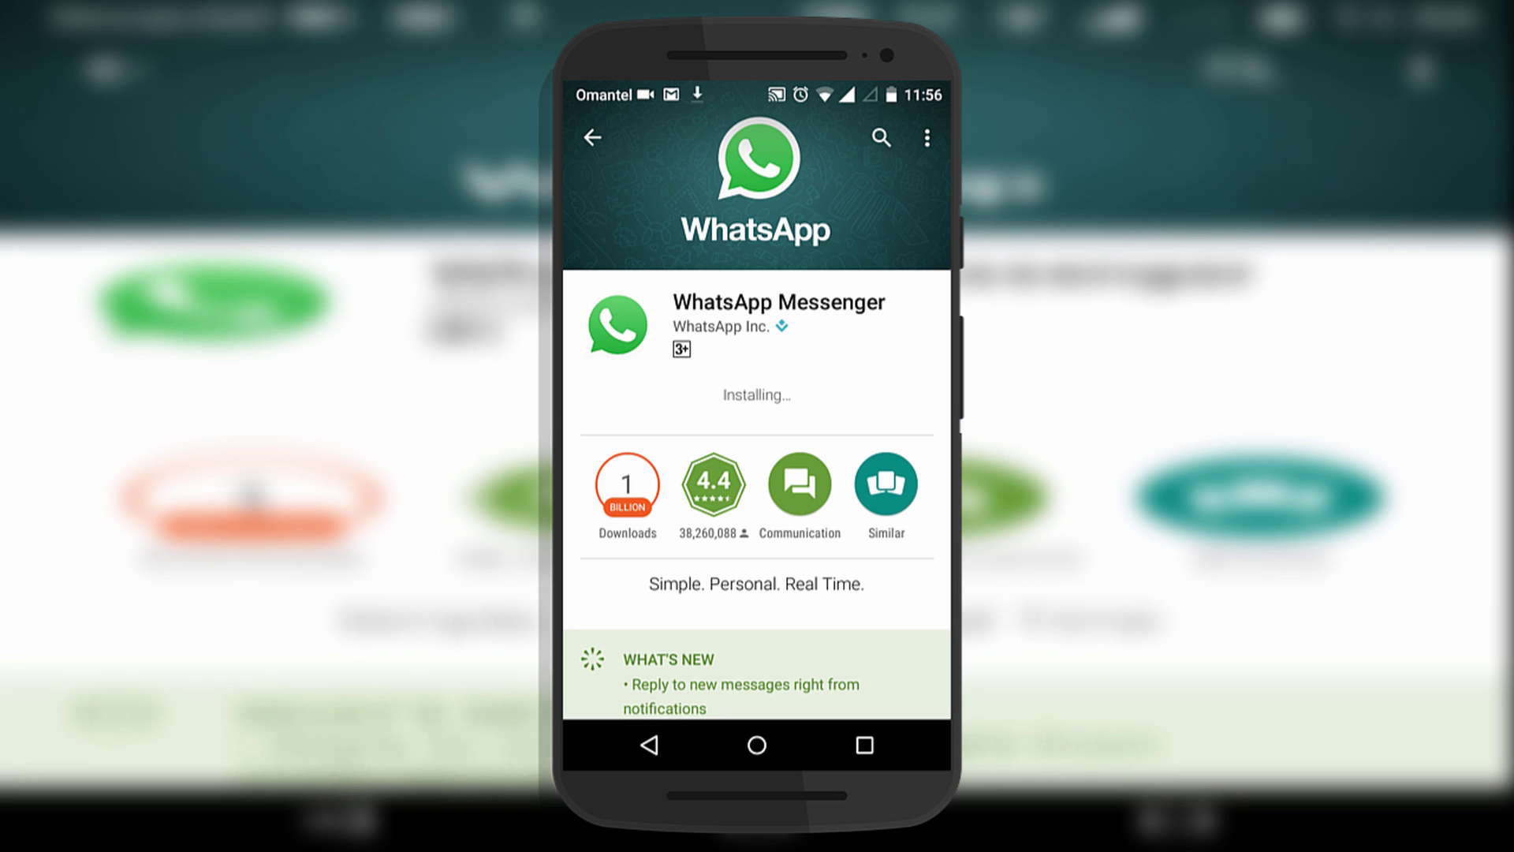
# - Check the WhatsApp Messenger update progress in the notification shade, then dismiss the shade back to Play Store
pyautogui.moveTo(836, 432); pyautogui.dragTo(846, 178)
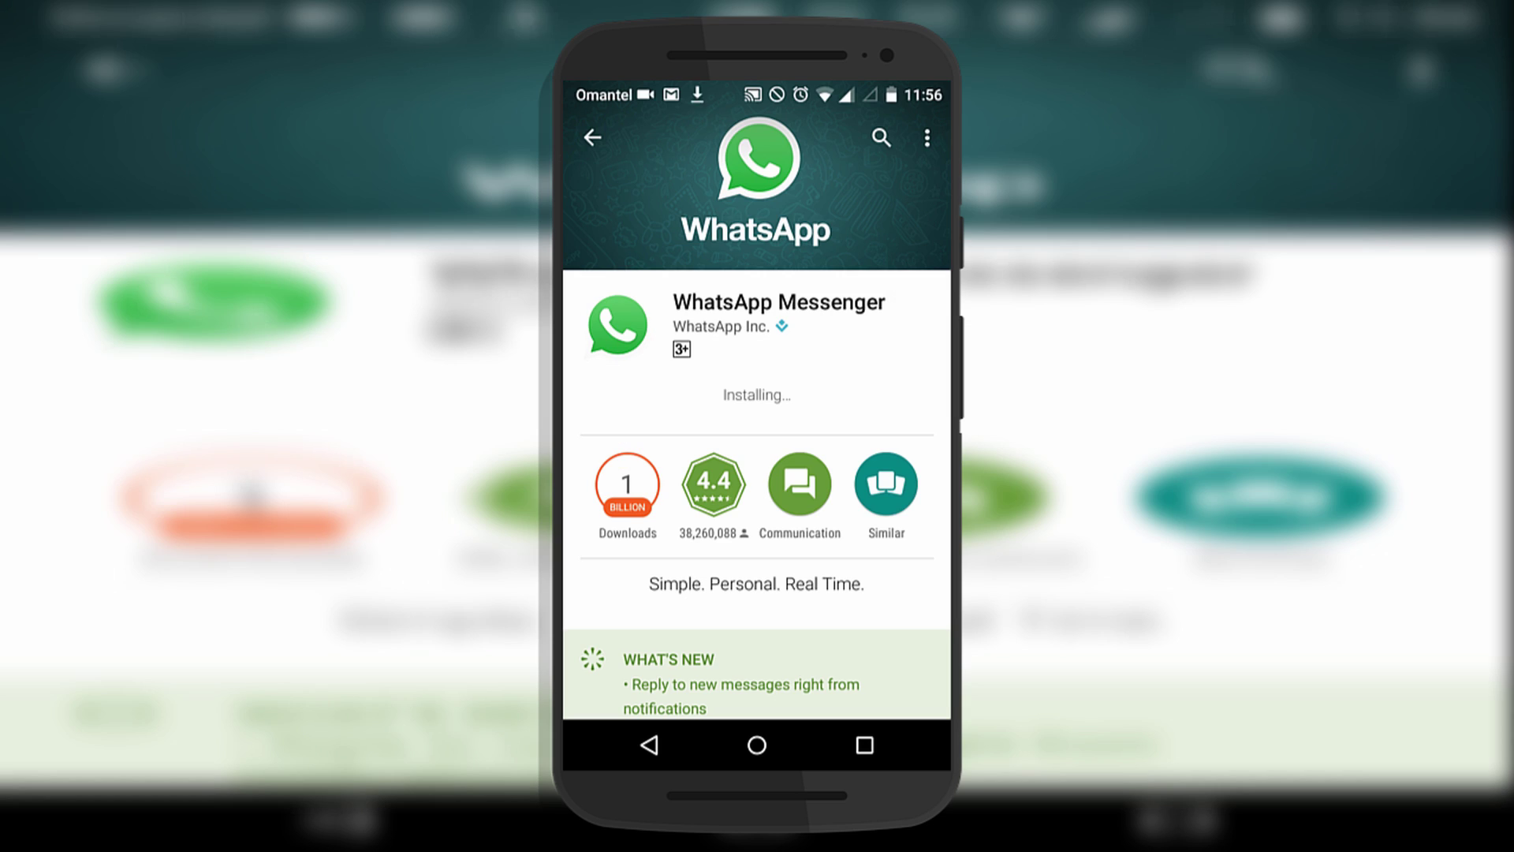
pyautogui.moveTo(757, 89)
pyautogui.mouseDown()
pyautogui.moveTo(758, 533)
pyautogui.moveTo(758, 142)
pyautogui.mouseUp()
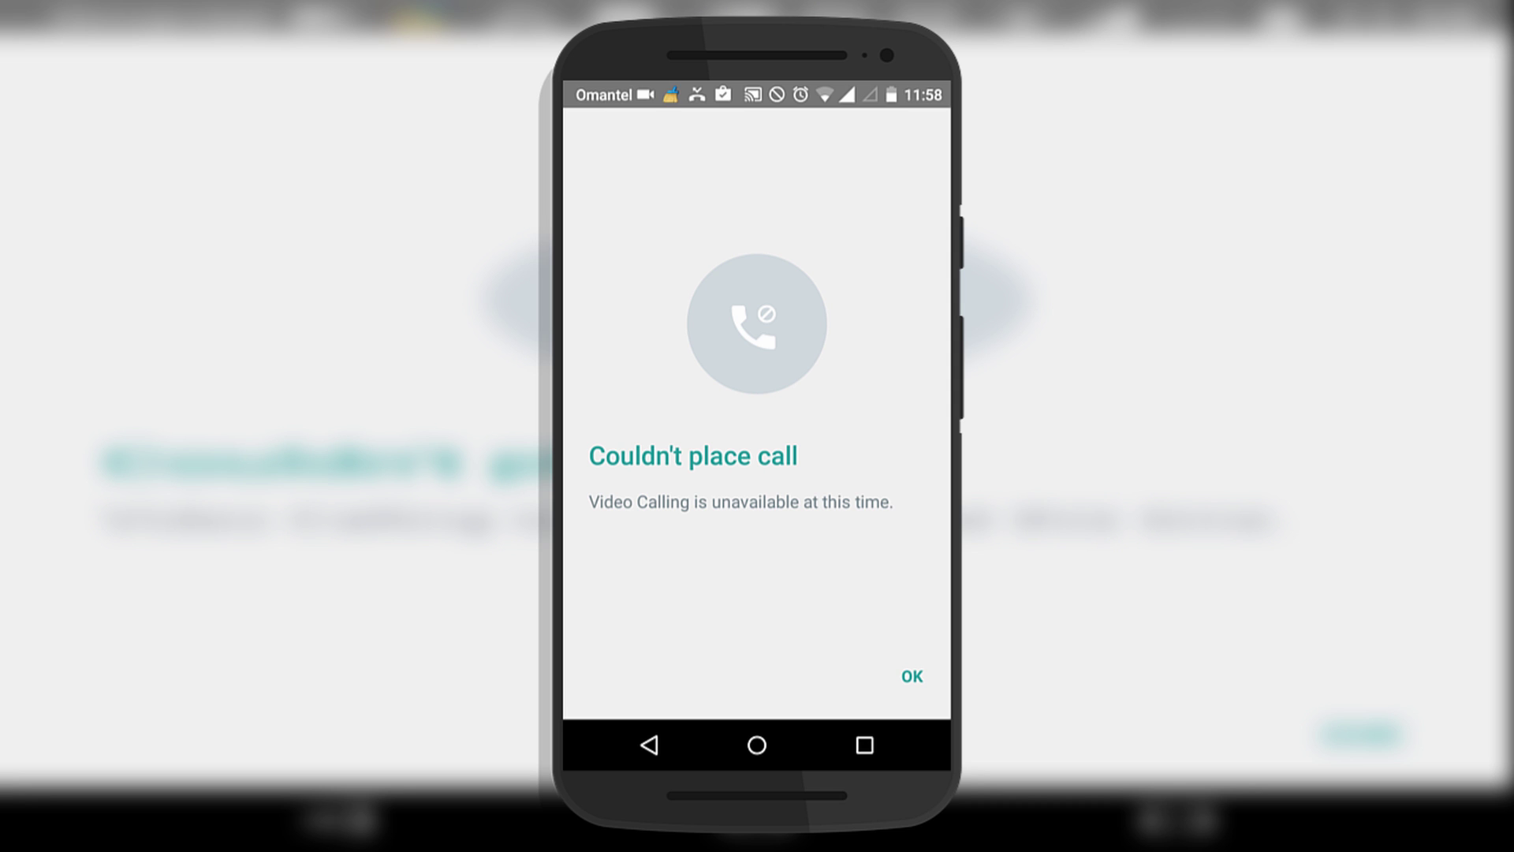
pyautogui.click(913, 665)
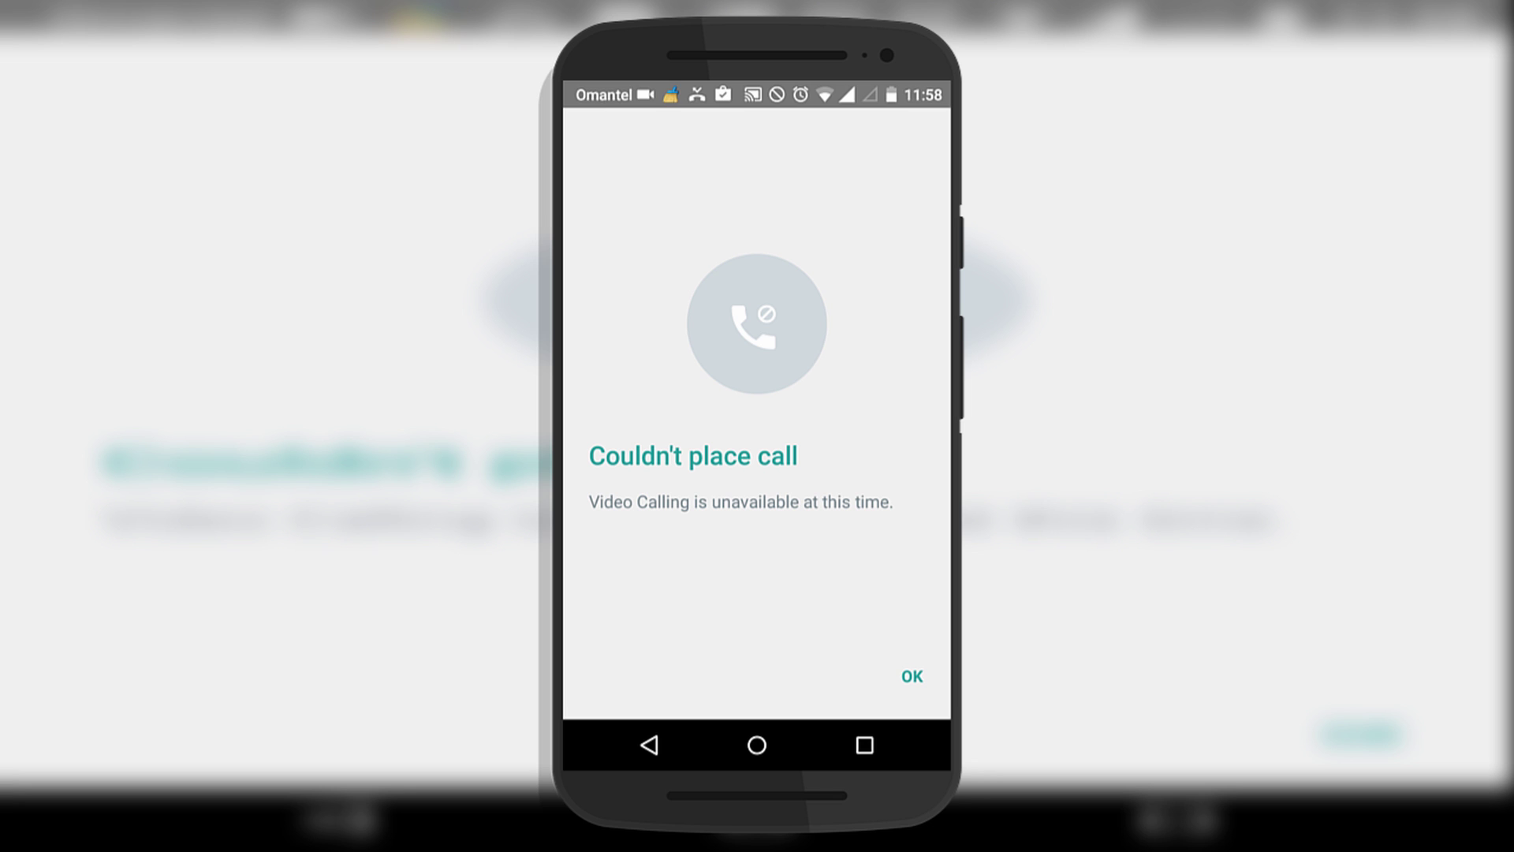